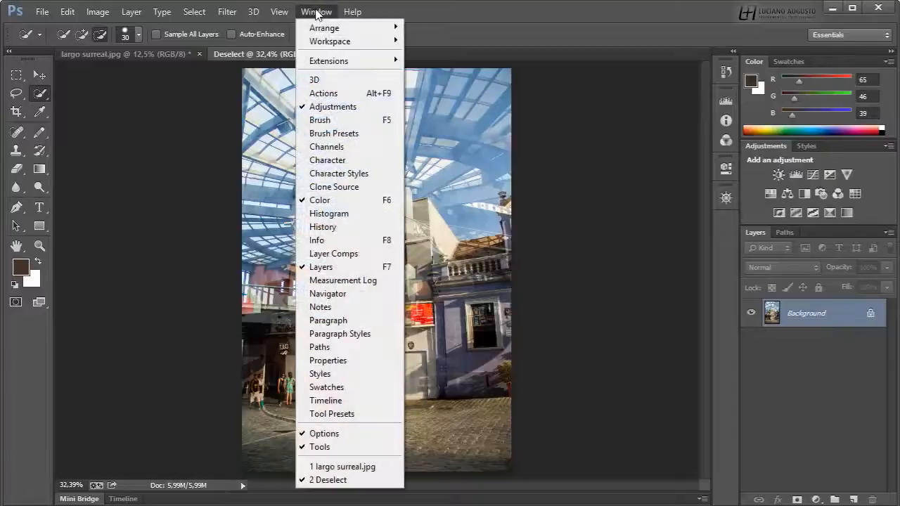
# - Display the Histogram and move its panel group above the other collapsed panel groups
pyautogui.click(327, 213)
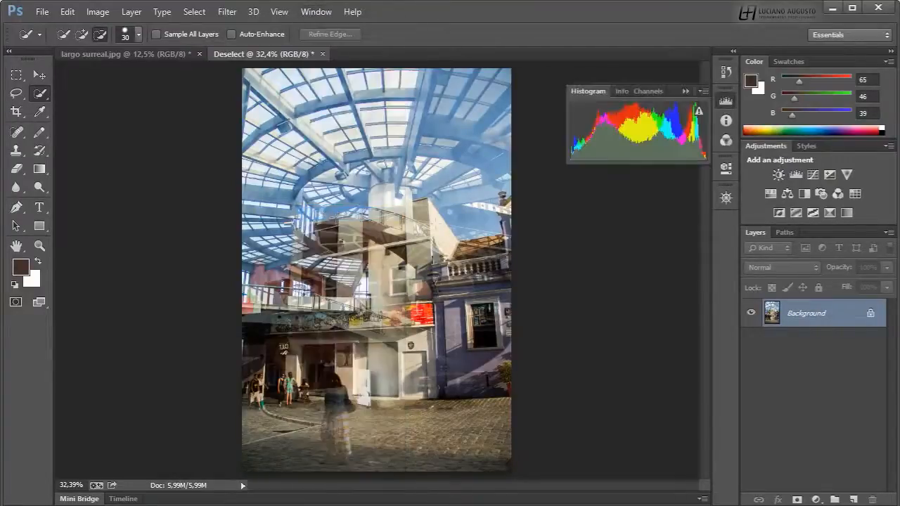
pyautogui.click(725, 120)
pyautogui.click(725, 139)
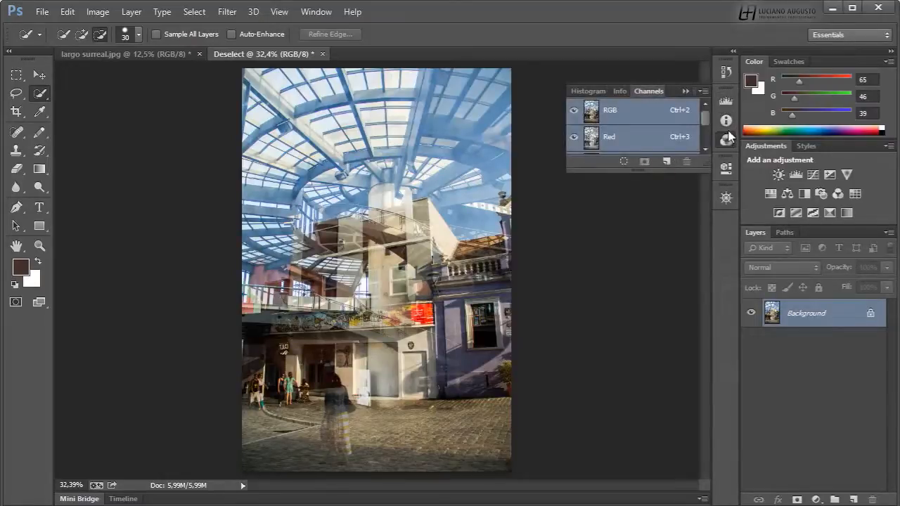
pyautogui.click(727, 104)
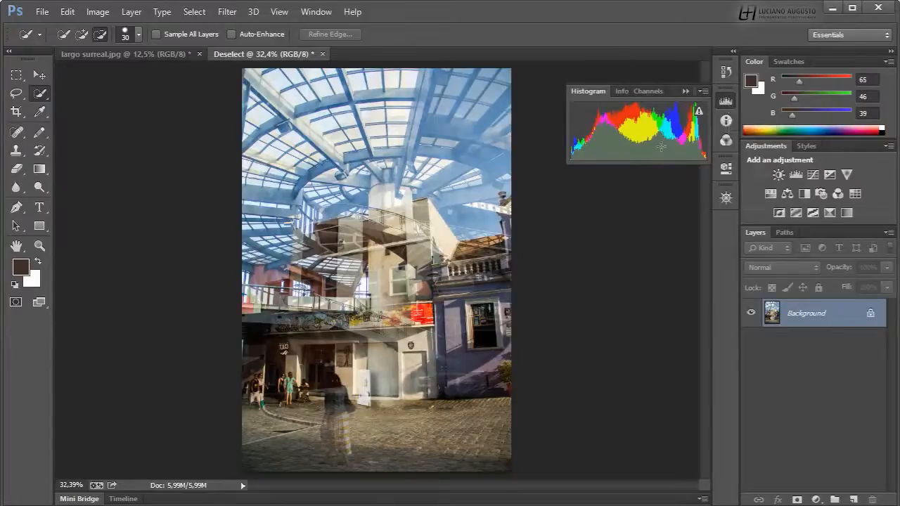
pyautogui.moveTo(724, 100); pyautogui.dragTo(728, 77)
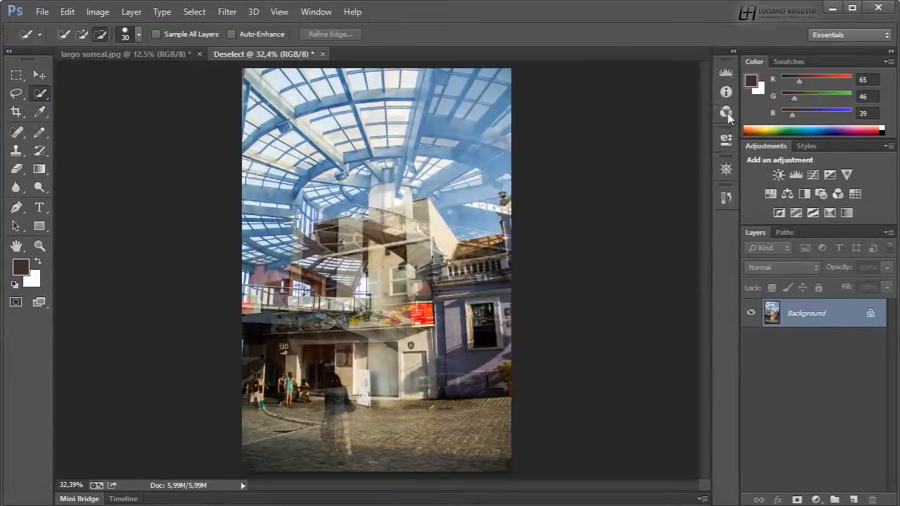
pyautogui.click(727, 75)
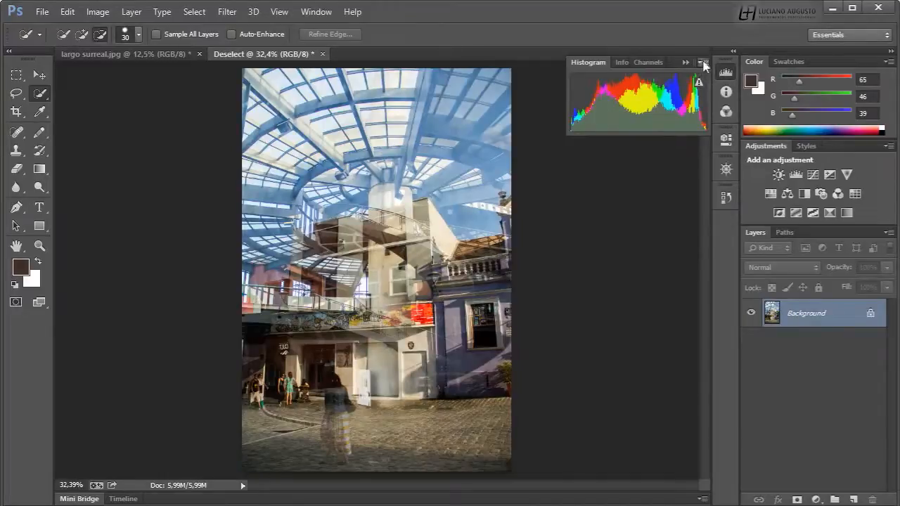
# - Switch the Histogram to All Channels View with channels shown in color, and examine the combined graph's tonal range
pyautogui.click(702, 63)
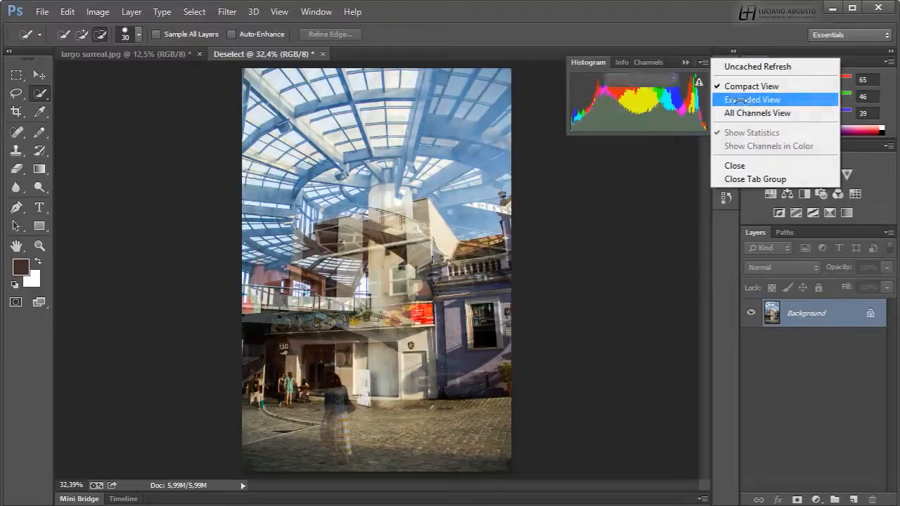
pyautogui.click(733, 101)
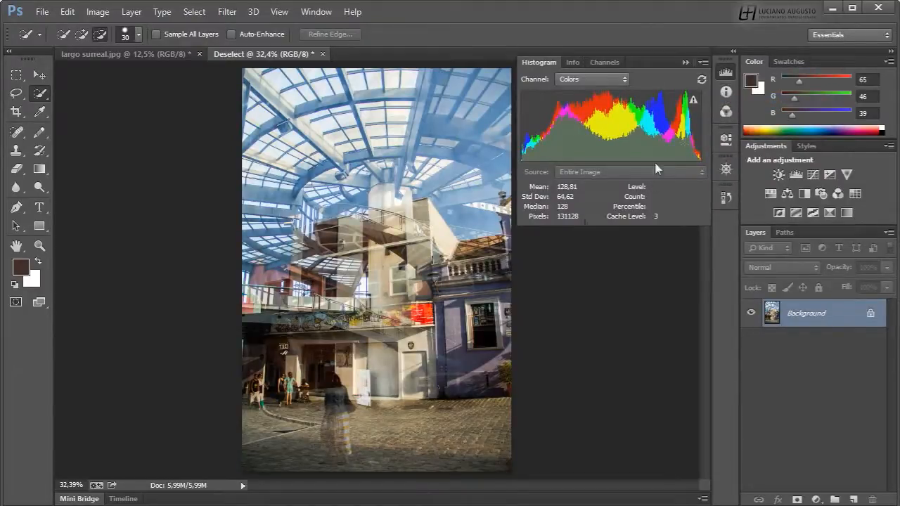
pyautogui.click(702, 63)
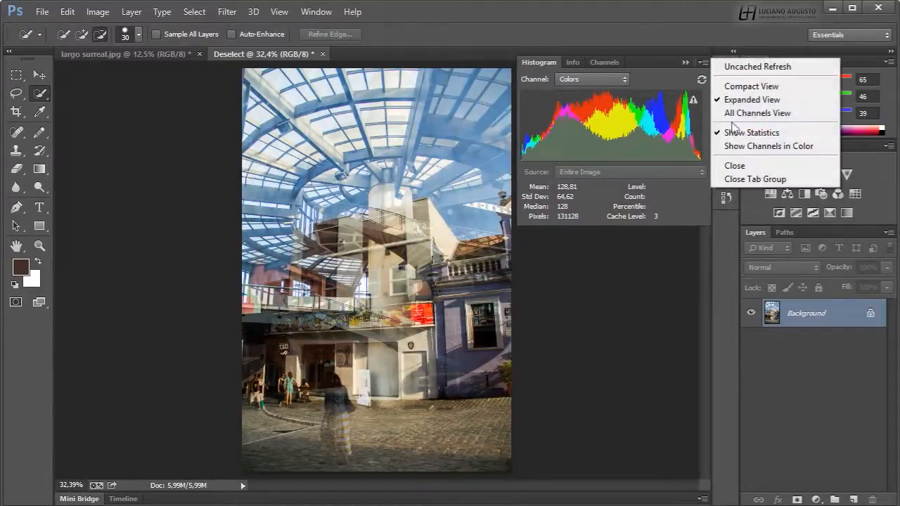
pyautogui.click(767, 113)
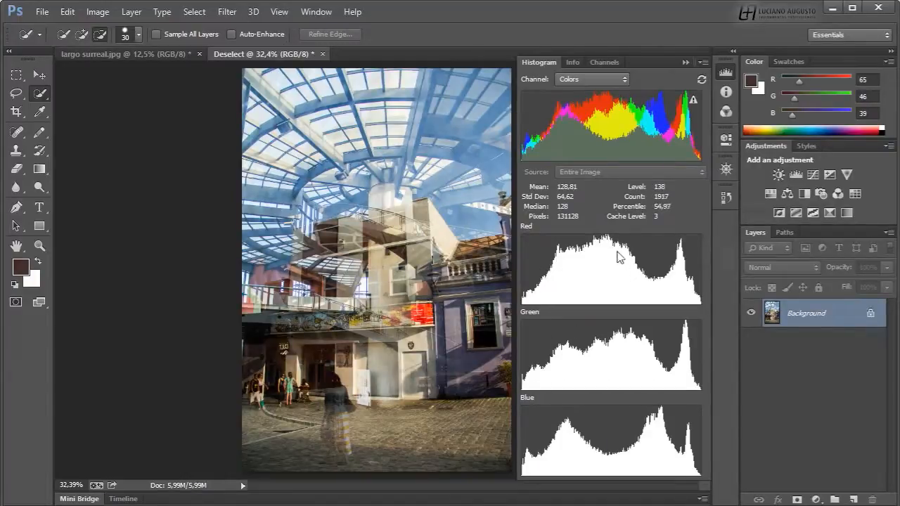
pyautogui.click(704, 63)
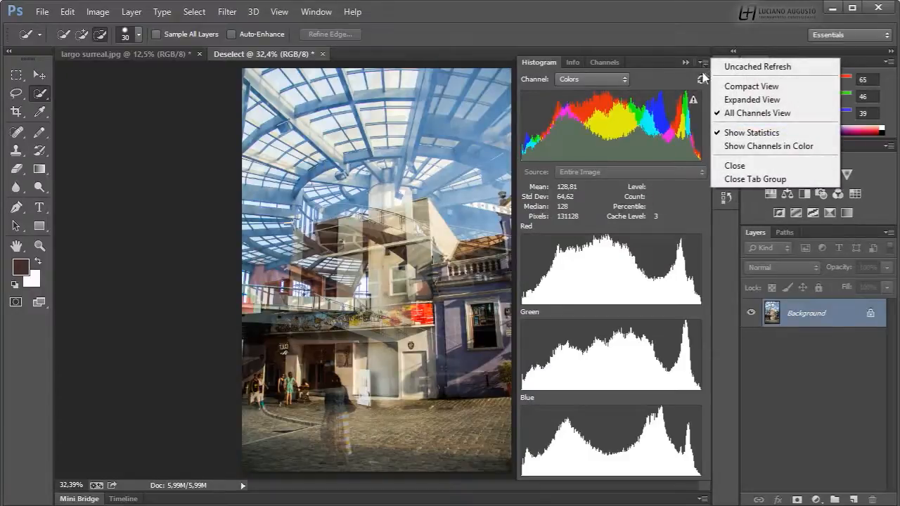
pyautogui.click(776, 148)
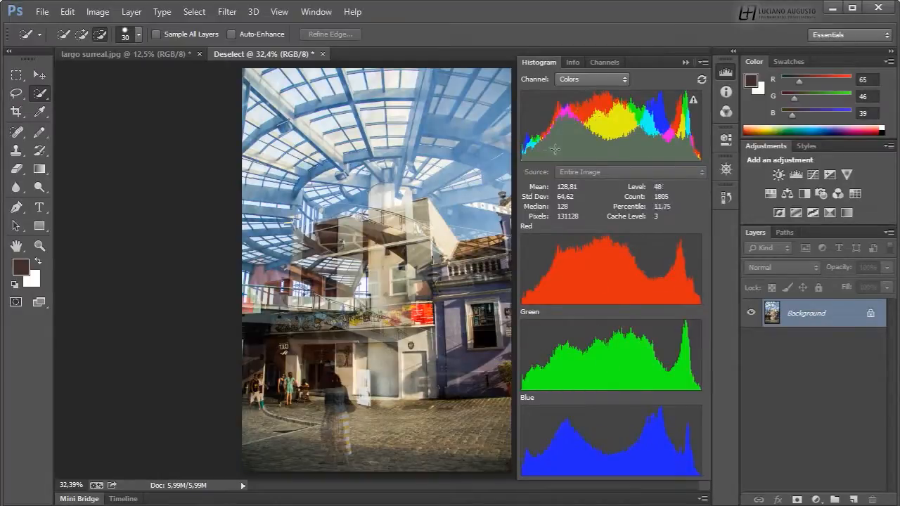
pyautogui.moveTo(568, 146); pyautogui.dragTo(676, 150)
pyautogui.moveTo(629, 123); pyautogui.dragTo(634, 149)
# - Open lua.jpg from the Imagens folder in Mini Bridge and display its histogram
pyautogui.click(91, 499)
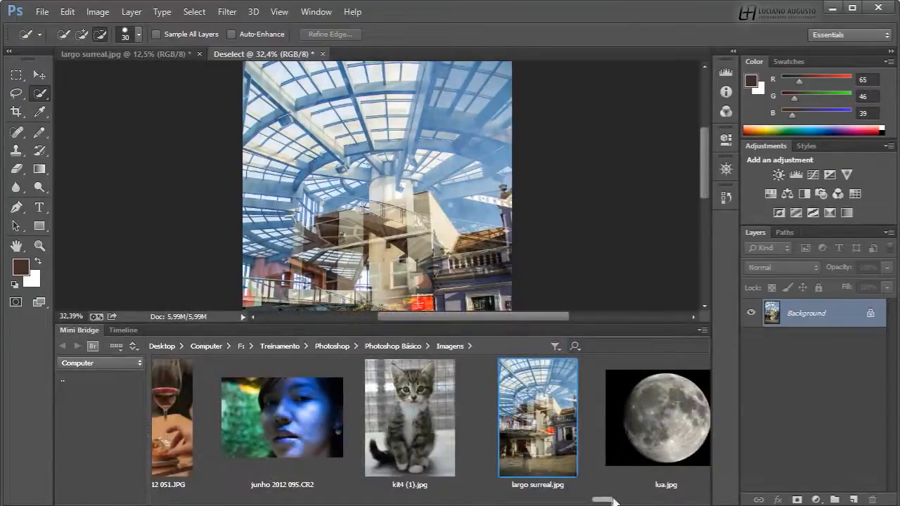
pyautogui.moveTo(606, 500); pyautogui.dragTo(622, 500)
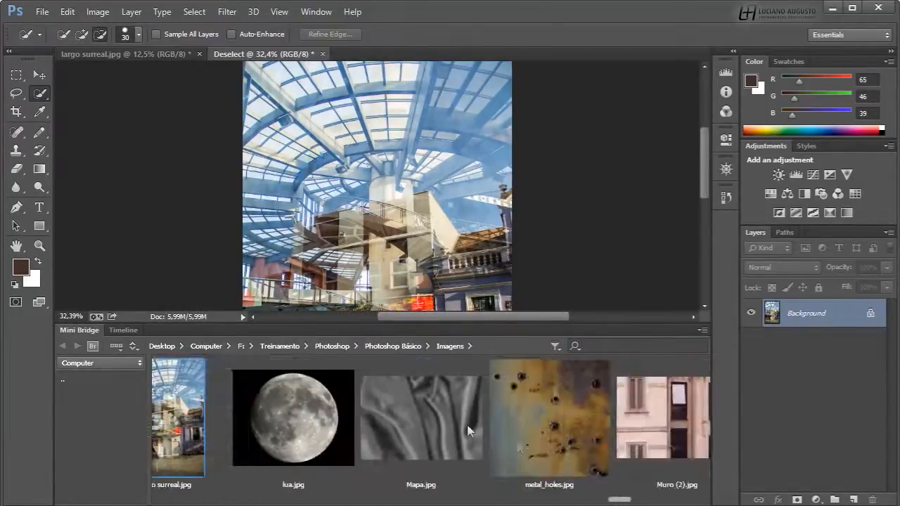
pyautogui.click(301, 411)
pyautogui.doubleClick(303, 408)
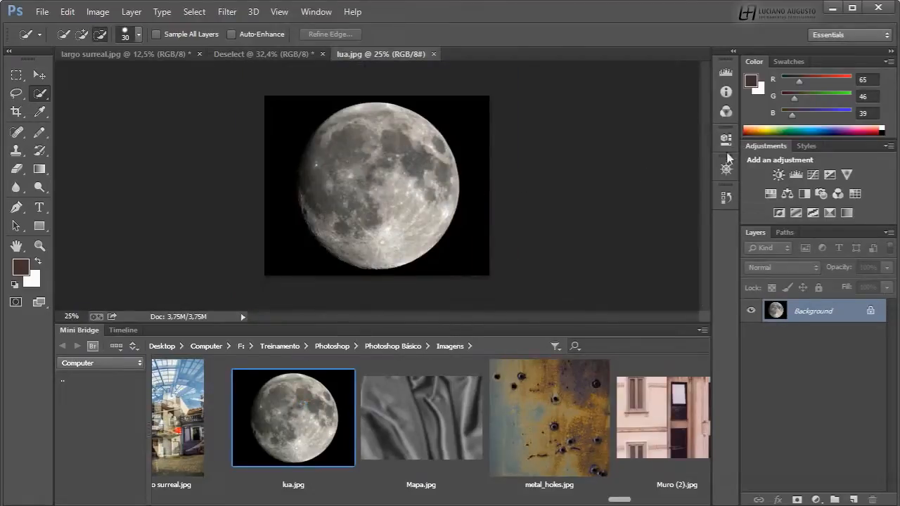
pyautogui.click(726, 113)
pyautogui.click(726, 72)
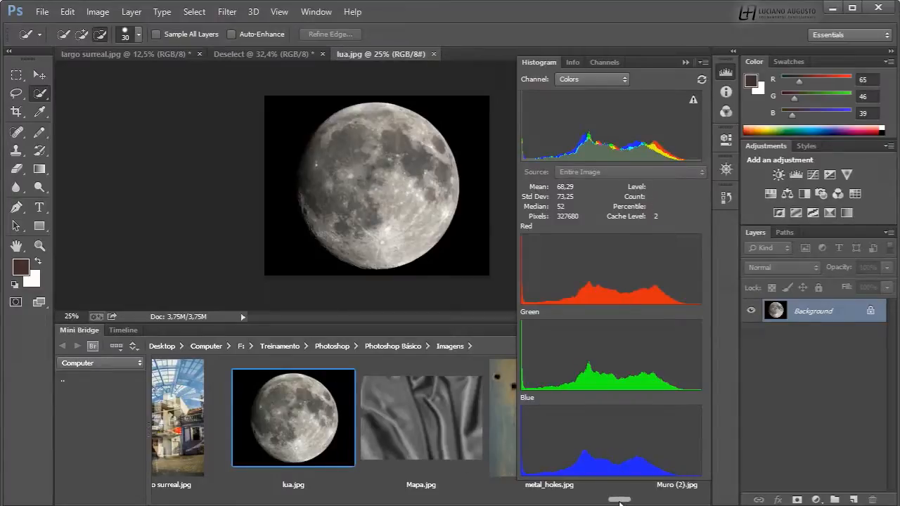
# - Open TR007.BMP from the Imagens folder and collapse Mini Bridge
pyautogui.moveTo(621, 500); pyautogui.dragTo(693, 493)
pyautogui.click(310, 423)
pyautogui.doubleClick(315, 416)
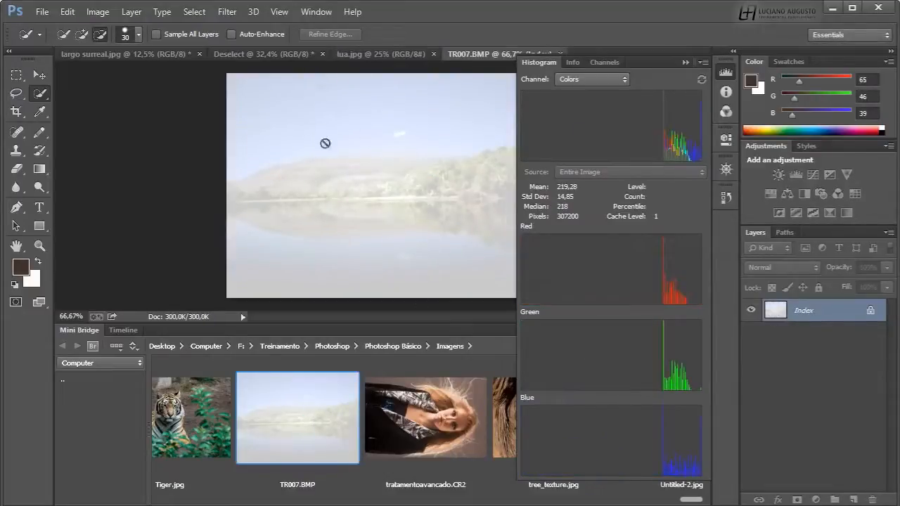
pyautogui.doubleClick(91, 331)
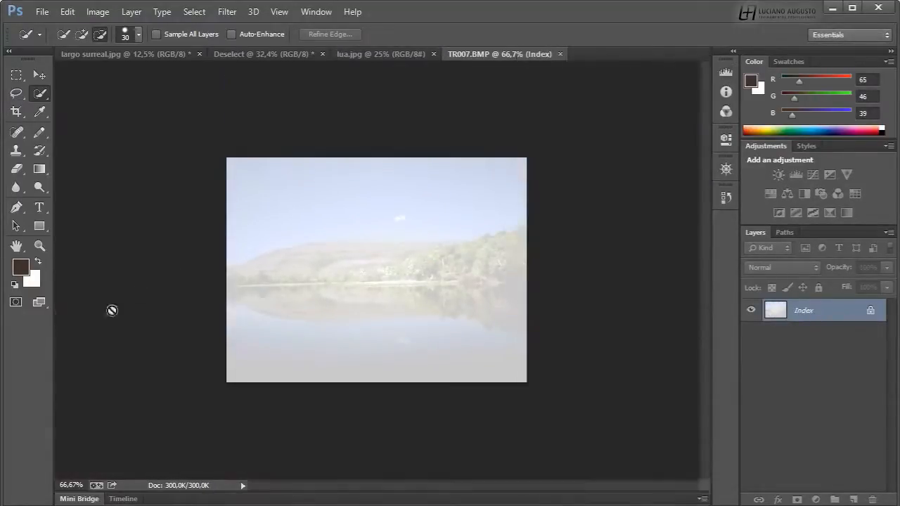
# - Examine the shadow and highlight ranges in TR007.BMP's histogram, and check its pixel color values in the Info panel
pyautogui.click(725, 71)
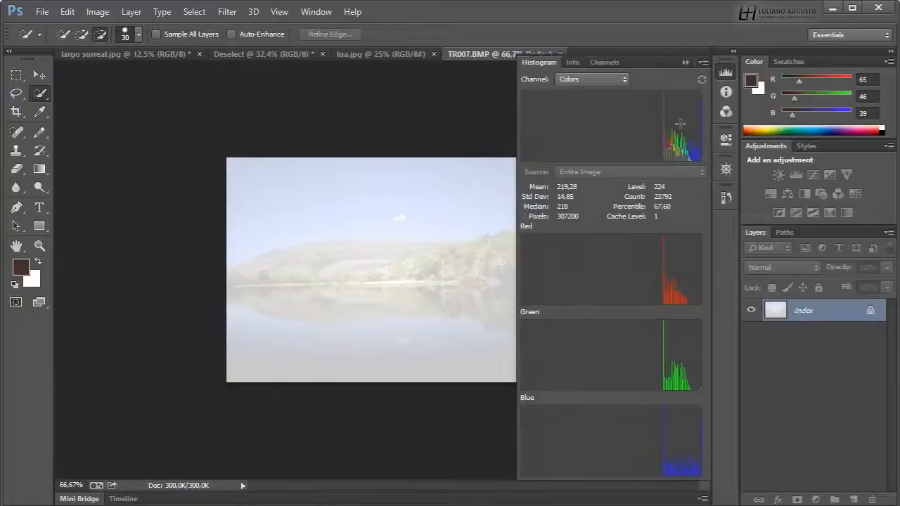
pyautogui.moveTo(663, 146); pyautogui.dragTo(523, 148)
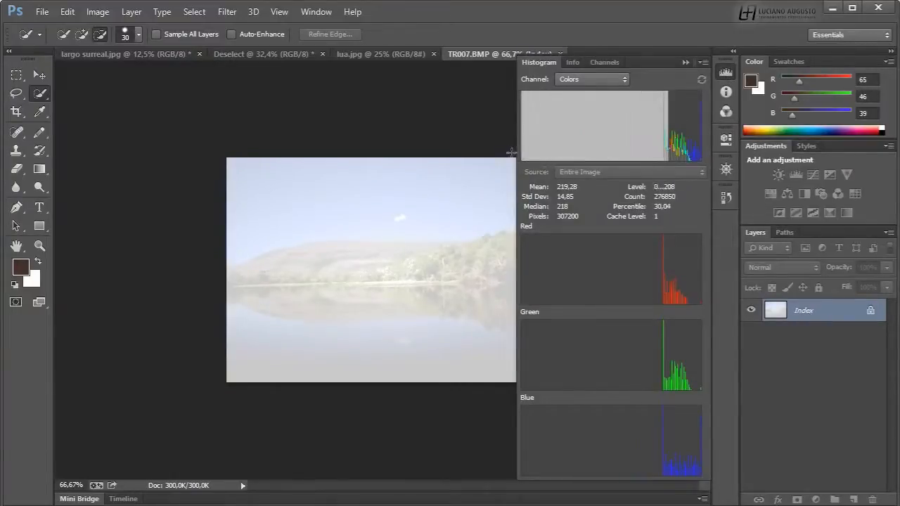
pyautogui.moveTo(664, 149); pyautogui.dragTo(718, 146)
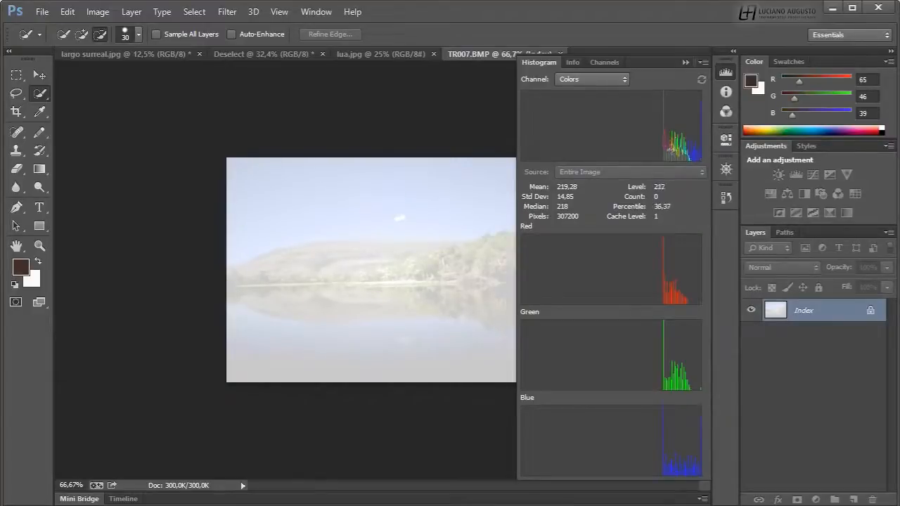
pyautogui.moveTo(663, 149); pyautogui.dragTo(717, 157)
pyautogui.click(725, 91)
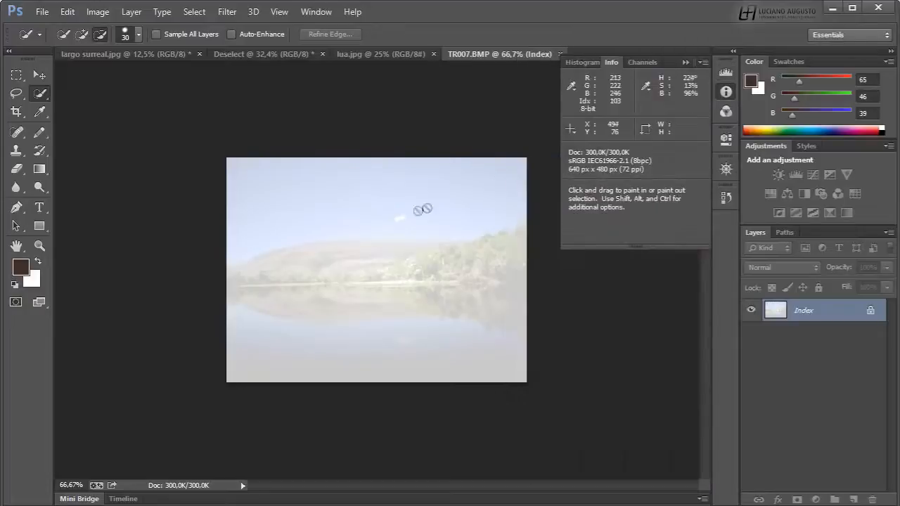
# - Activate the Move tool and convert the TR007.BMP image mode to RGB Color
pyautogui.click(45, 76)
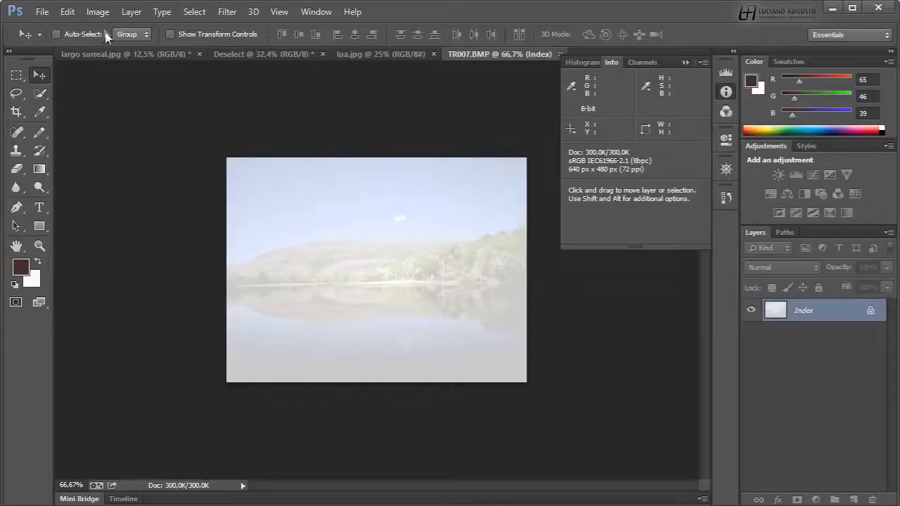
pyautogui.click(98, 12)
pyautogui.moveTo(217, 28)
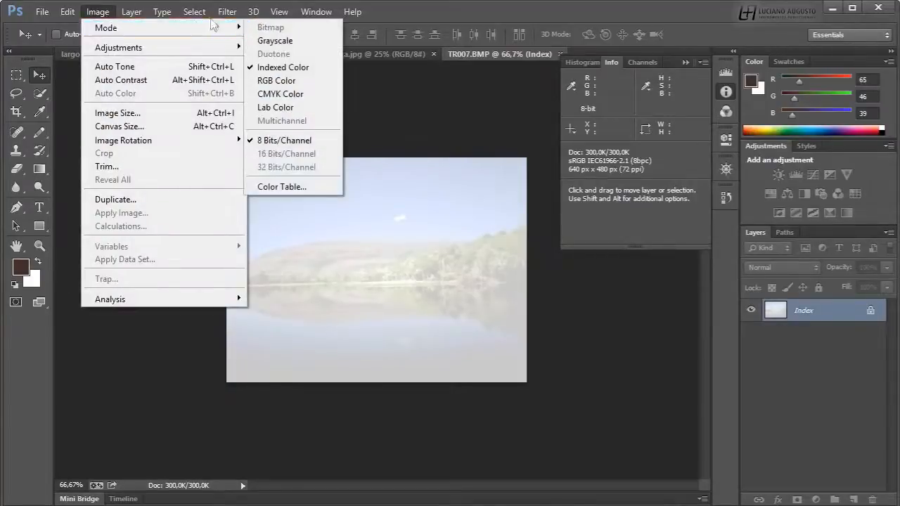
pyautogui.click(280, 82)
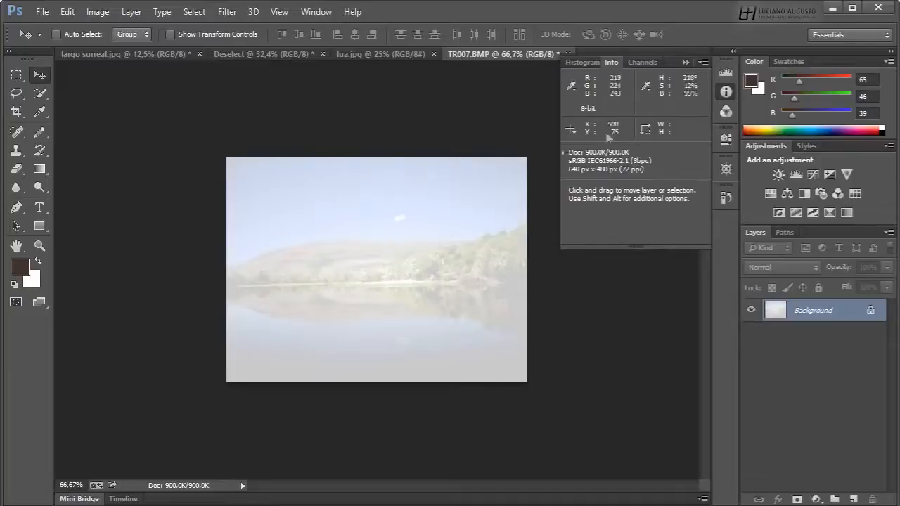
# - Reorder the docked panels so Info sits above Histogram, and examine the highlight range in the lake photo's histogram
pyautogui.moveTo(733, 75)
pyautogui.mouseDown()
pyautogui.moveTo(729, 69)
pyautogui.moveTo(723, 102)
pyautogui.moveTo(734, 76)
pyautogui.moveTo(726, 90)
pyautogui.mouseUp()
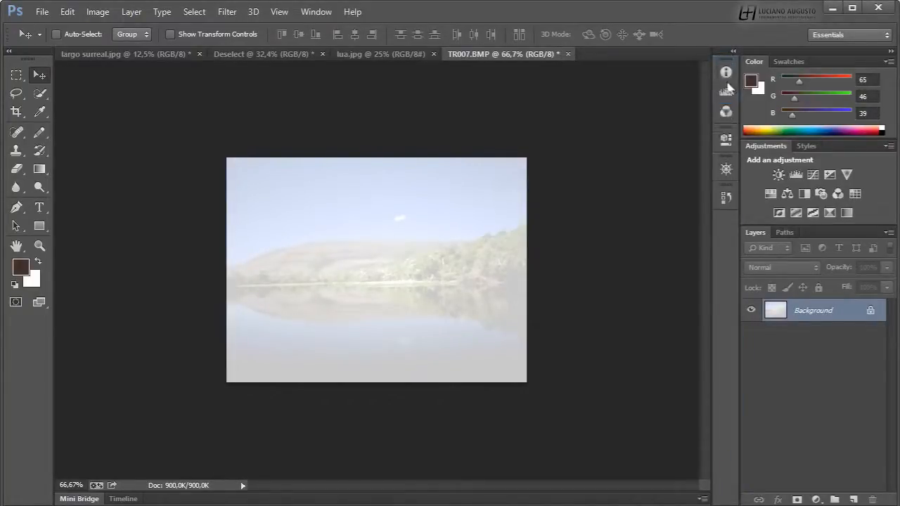
pyautogui.click(725, 91)
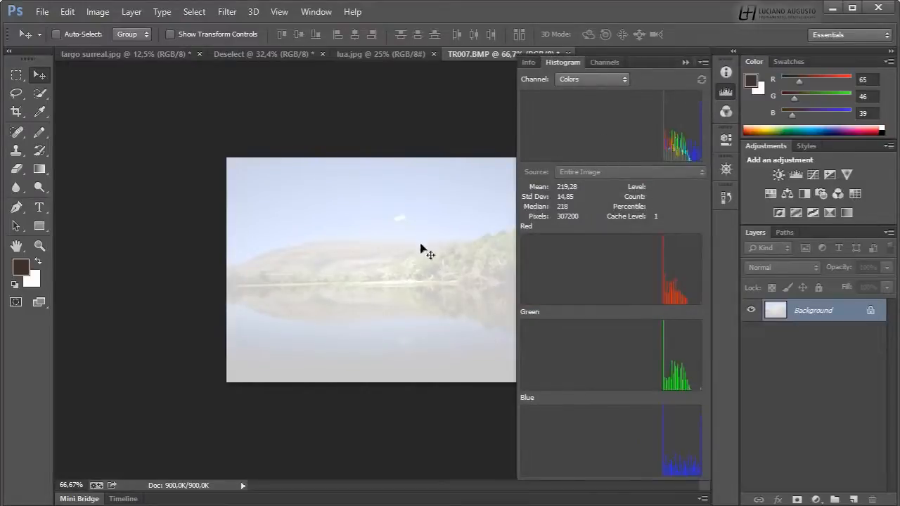
pyautogui.moveTo(662, 150); pyautogui.dragTo(715, 166)
# - Add a Levels adjustment layer above the Background and detach its Properties panel as a floating panel over the canvas
pyautogui.click(813, 499)
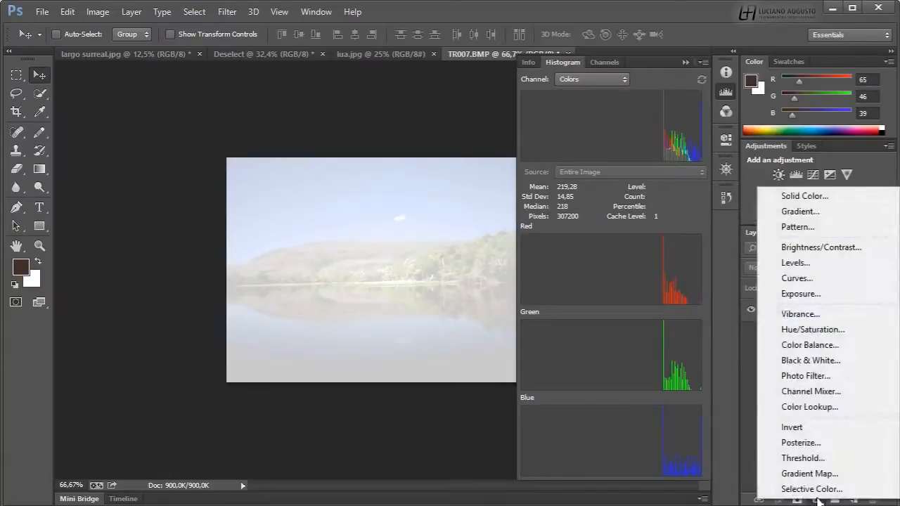
pyautogui.click(795, 263)
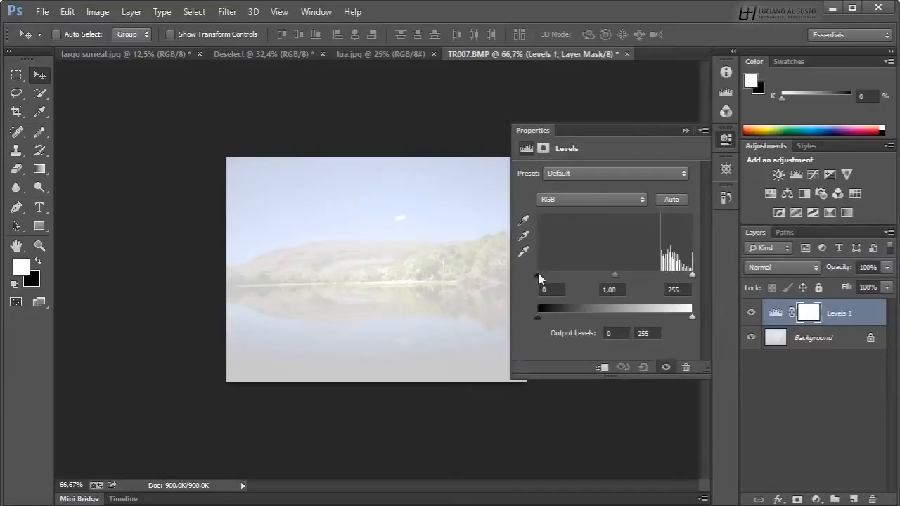
pyautogui.moveTo(545, 134); pyautogui.dragTo(132, 83)
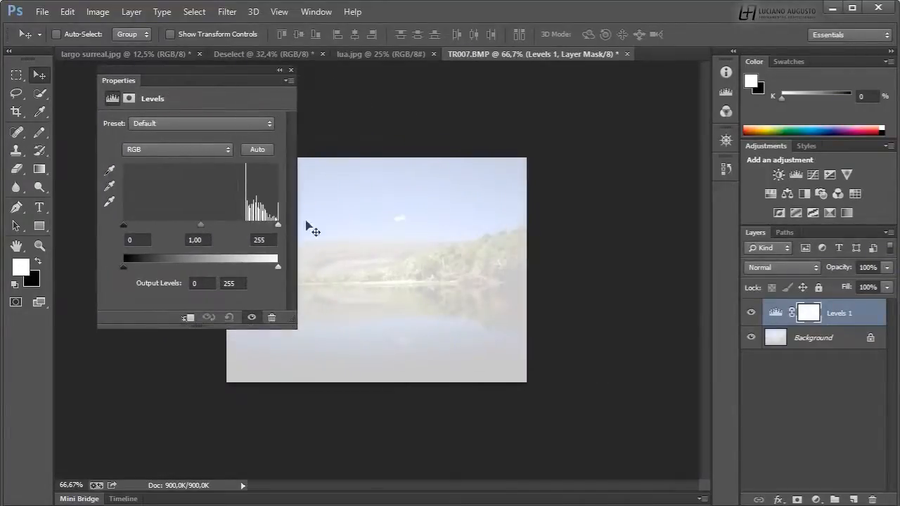
# - Display the Histogram beside the Levels settings and raise the RGB shadow input level to 201
pyautogui.click(725, 91)
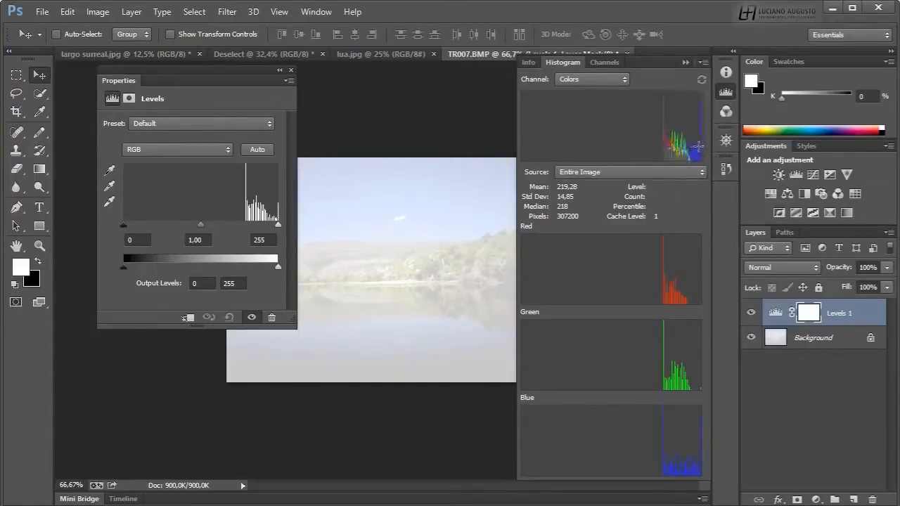
pyautogui.moveTo(696, 146); pyautogui.dragTo(396, 136)
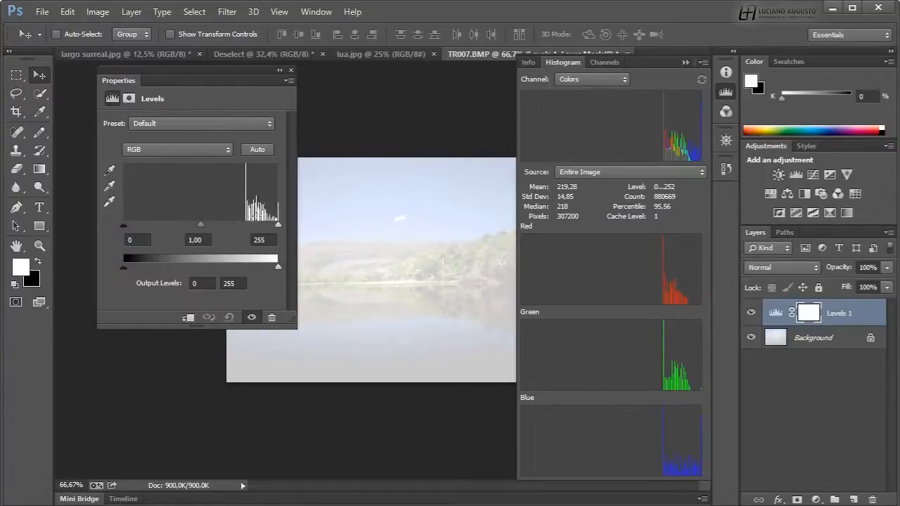
pyautogui.moveTo(123, 225); pyautogui.dragTo(245, 227)
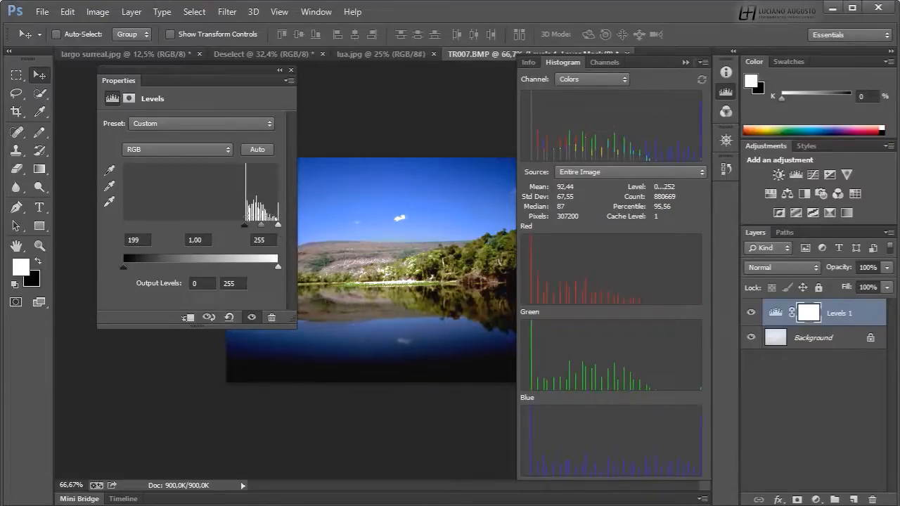
pyautogui.moveTo(245, 226); pyautogui.dragTo(245, 226)
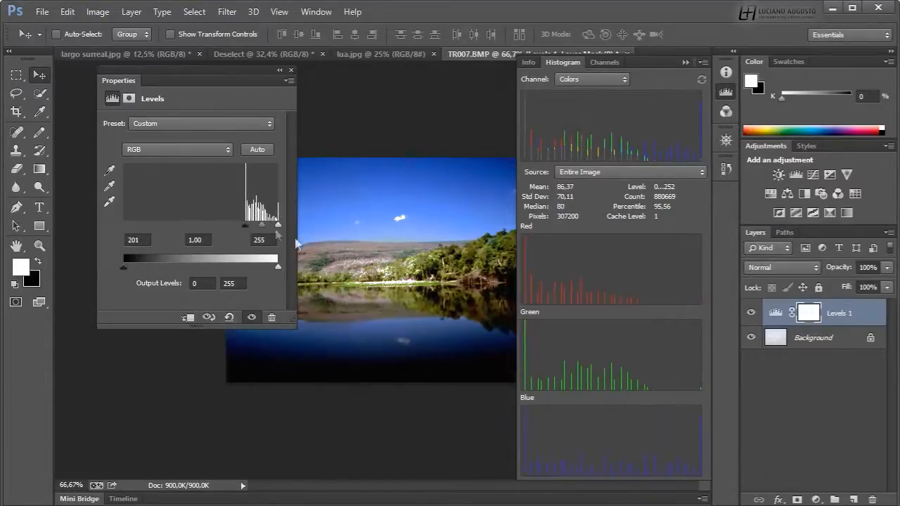
# - Inspect the adjusted histogram across its full tonal range and collapse the floating Properties panel to an icon
pyautogui.moveTo(536, 144); pyautogui.dragTo(710, 152)
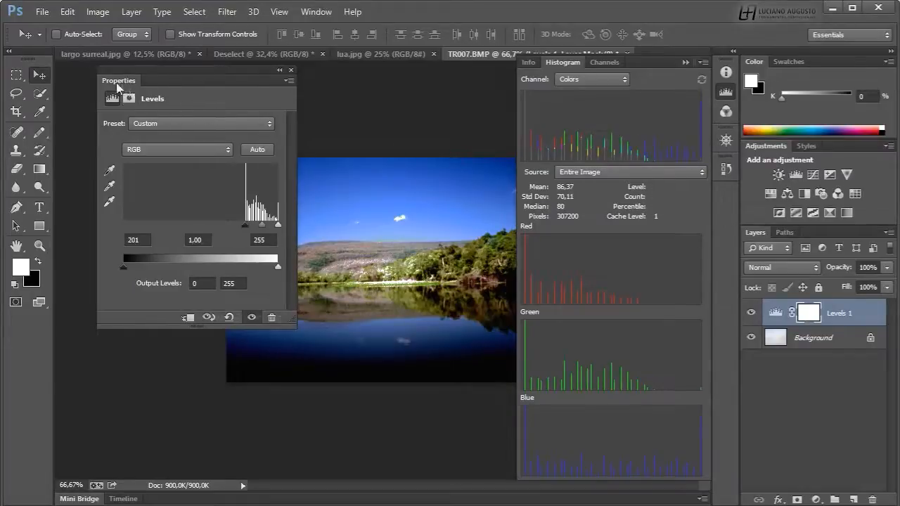
pyautogui.moveTo(118, 86); pyautogui.dragTo(103, 89)
pyautogui.click(263, 73)
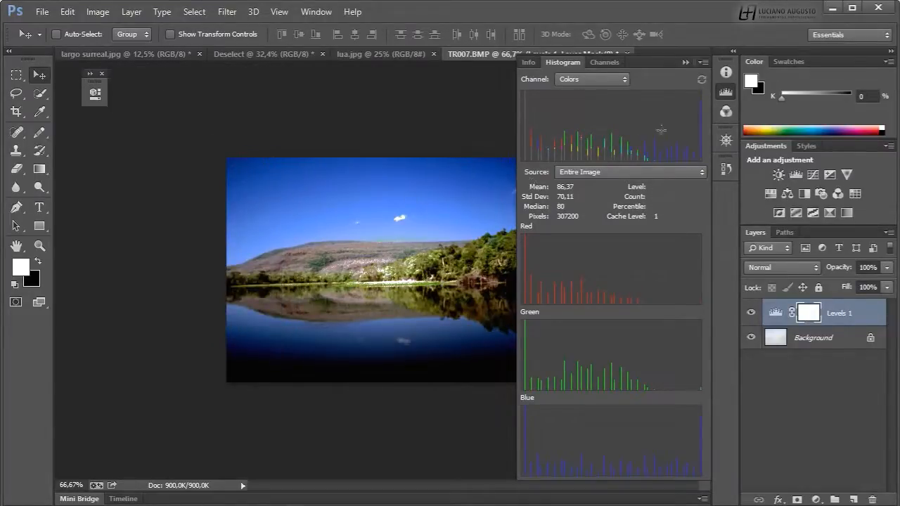
# - Examine the adjusted photo's midtones and highlights in the Histogram, and check its before-and-after pixel color values in the Info panel
pyautogui.click(727, 92)
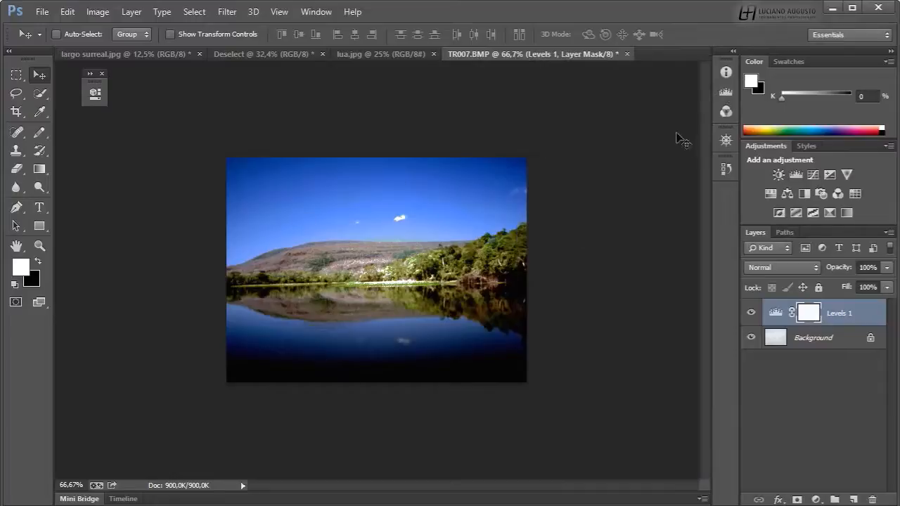
pyautogui.click(726, 92)
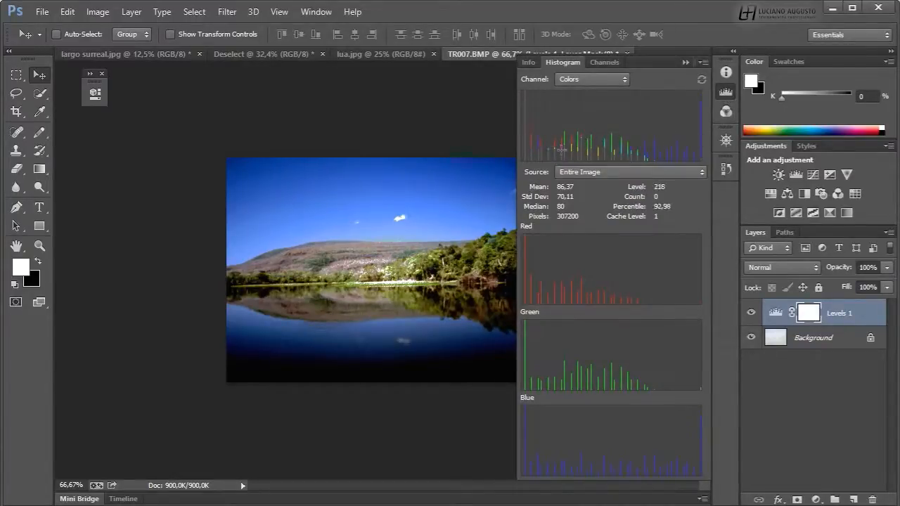
pyautogui.moveTo(632, 157); pyautogui.dragTo(541, 158)
pyautogui.moveTo(655, 149); pyautogui.dragTo(710, 146)
pyautogui.moveTo(567, 129)
pyautogui.mouseDown()
pyautogui.moveTo(645, 133)
pyautogui.moveTo(566, 144)
pyautogui.mouseUp()
pyautogui.click(726, 91)
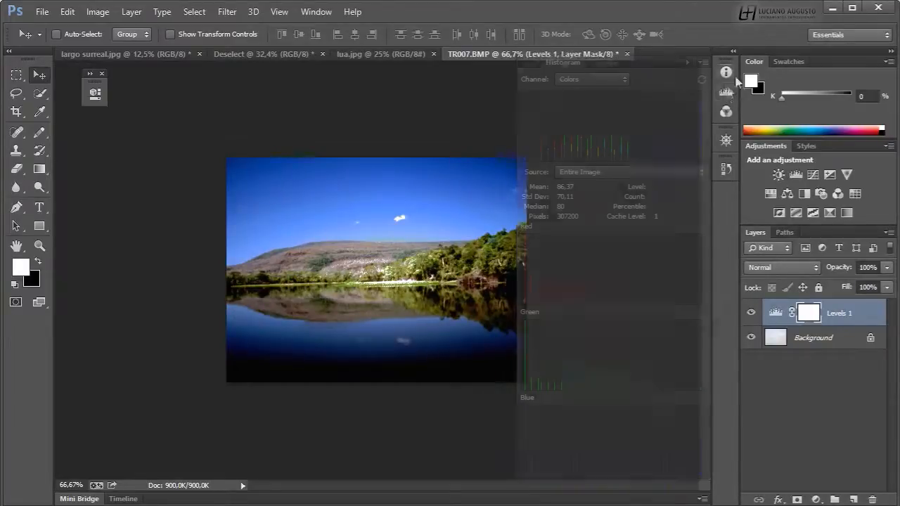
pyautogui.click(725, 72)
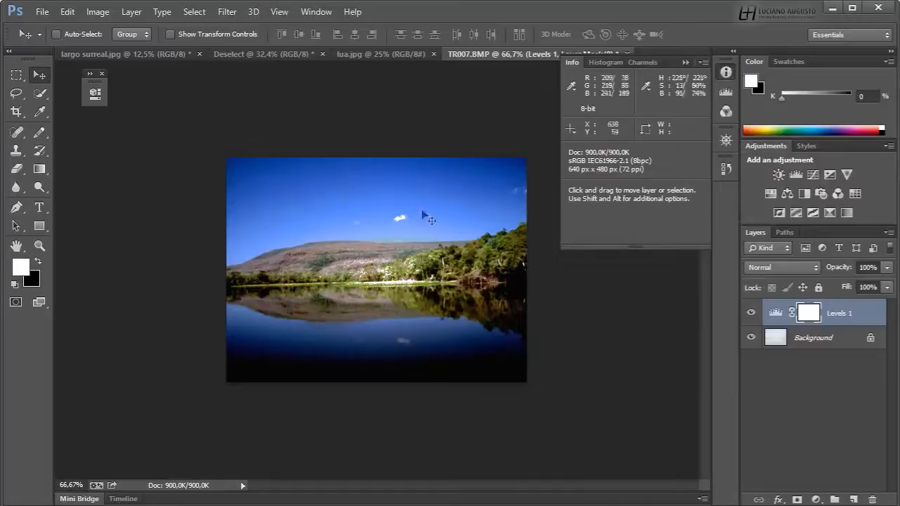